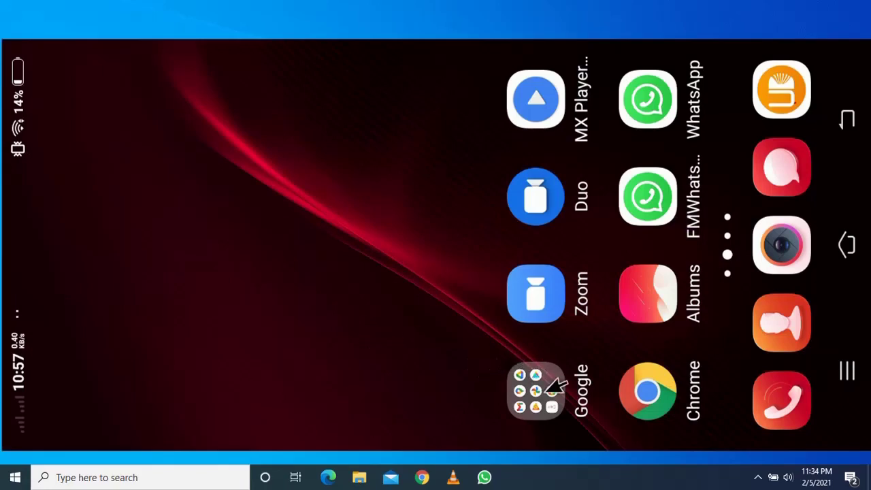
Step: Open the Play Store, pick the 'ms office' search and open the Microsoft Office page
{"action": "left_click", "coordinate": [530, 388]}
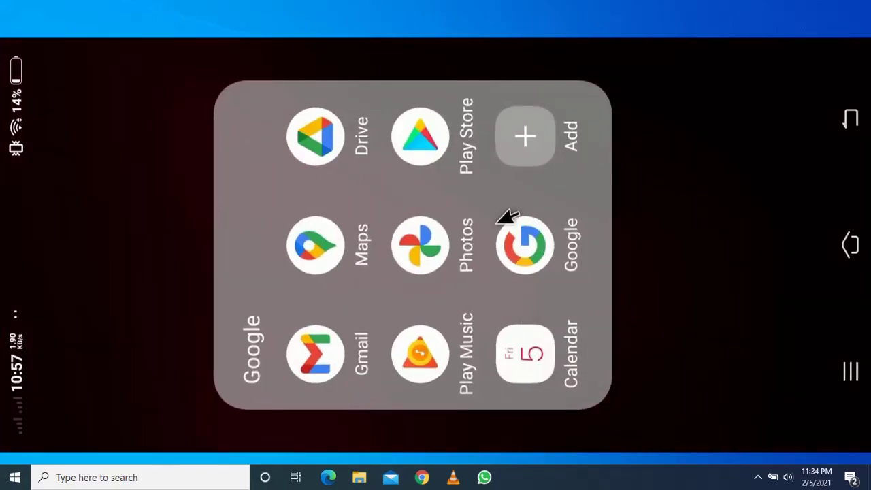
{"action": "left_click", "coordinate": [436, 136]}
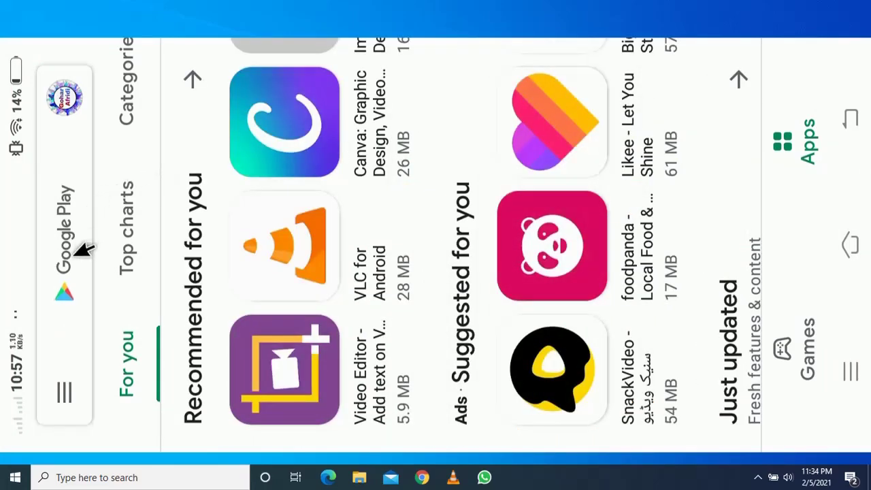
{"action": "left_click", "coordinate": [62, 294]}
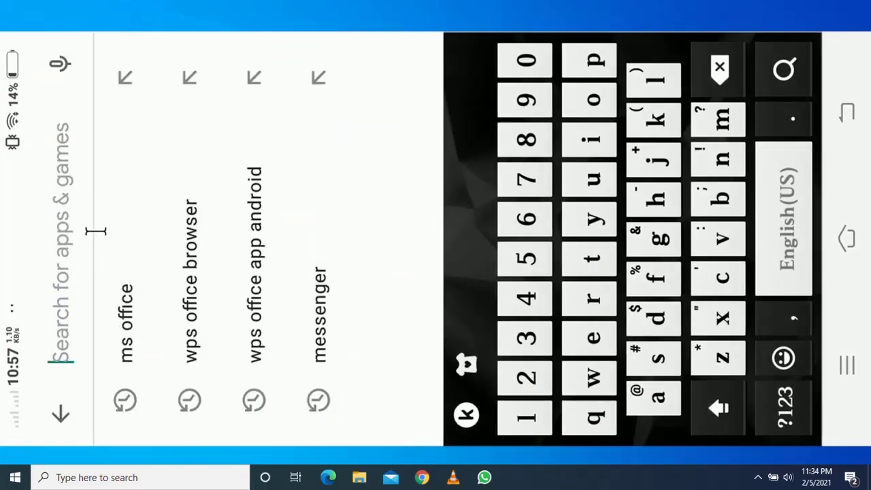
{"action": "left_click", "coordinate": [129, 294]}
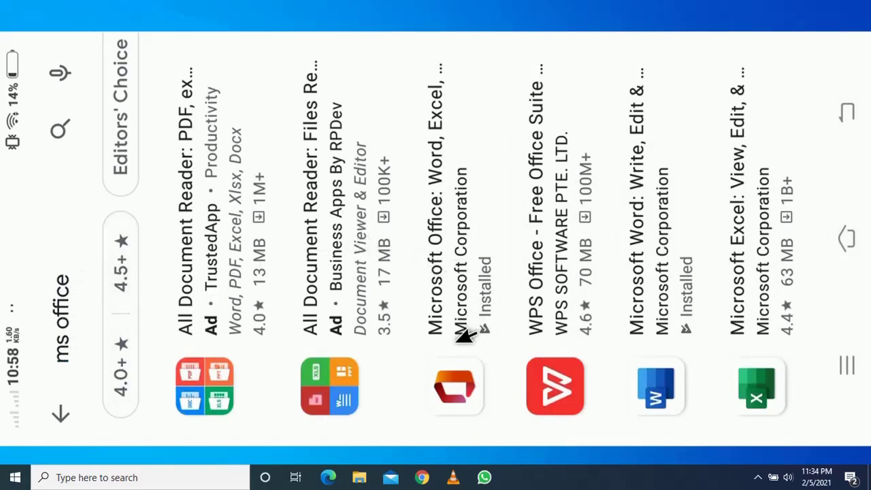
{"action": "left_click", "coordinate": [461, 277]}
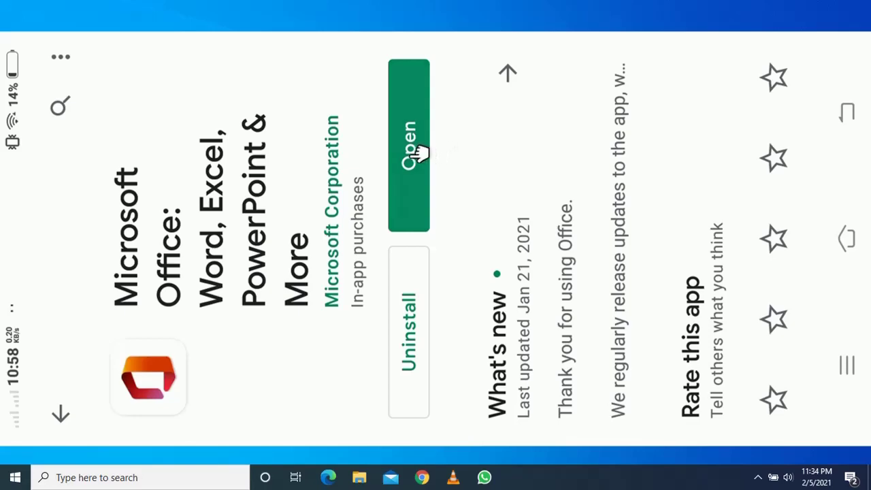
Step: Launch Office and start a new Lens capture of the De Broglie textbook page
{"action": "left_click", "coordinate": [417, 154]}
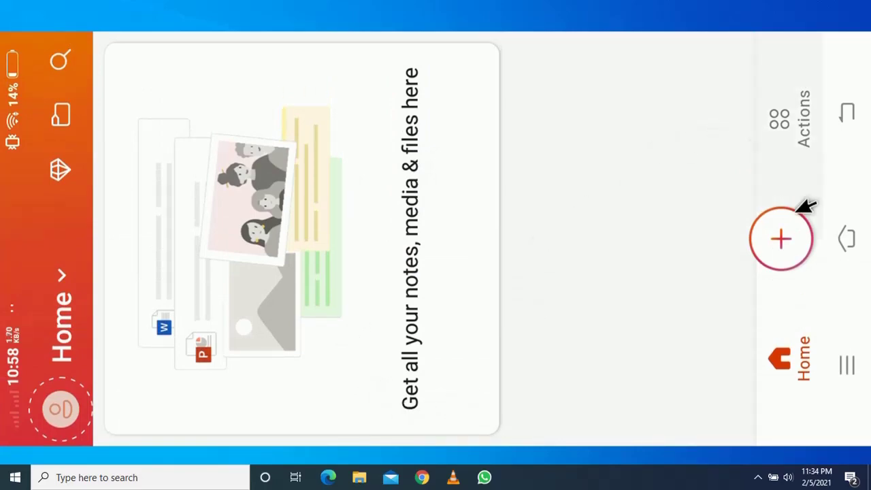
{"action": "left_click", "coordinate": [794, 229]}
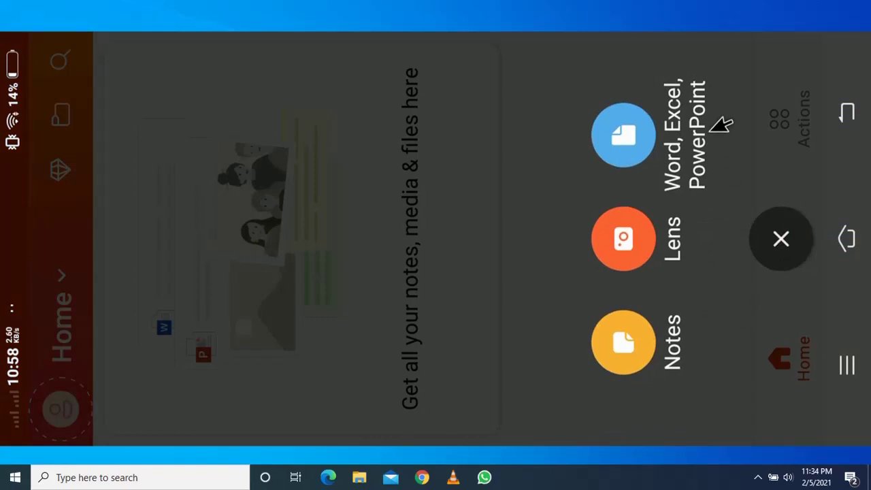
{"action": "left_click", "coordinate": [634, 235]}
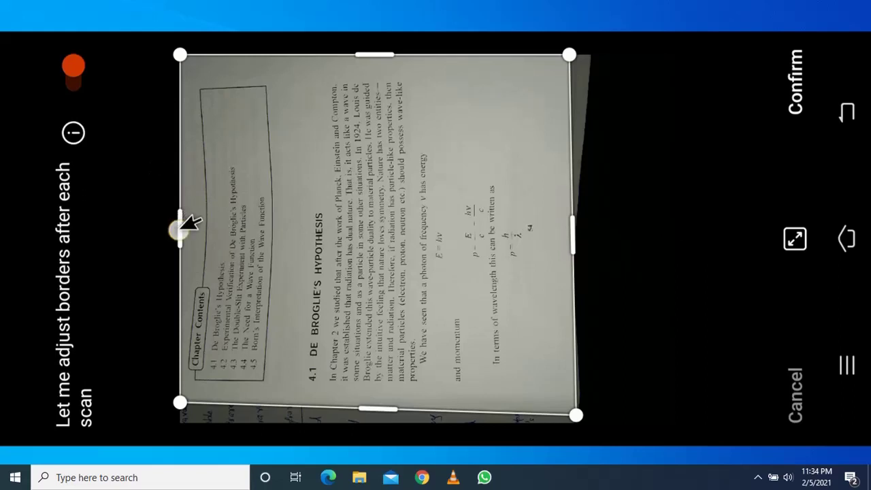
Step: Pull the scan borders in past the chapter contents box to the page edge and confirm
{"action": "left_click_drag", "start_coordinate": [185, 219], "coordinate": [291, 214]}
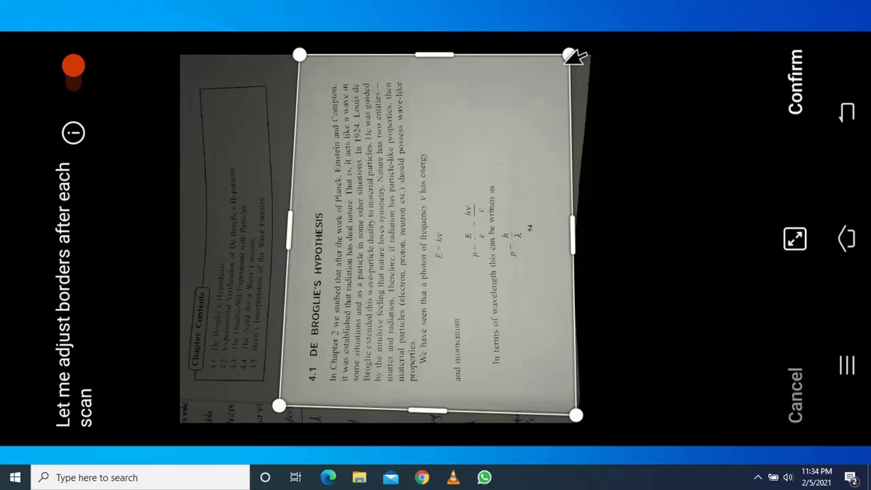
{"action": "mouse_move", "coordinate": [575, 45]}
{"action": "left_mouse_down"}
{"action": "mouse_move", "coordinate": [604, 37]}
{"action": "mouse_move", "coordinate": [588, 42]}
{"action": "left_mouse_up"}
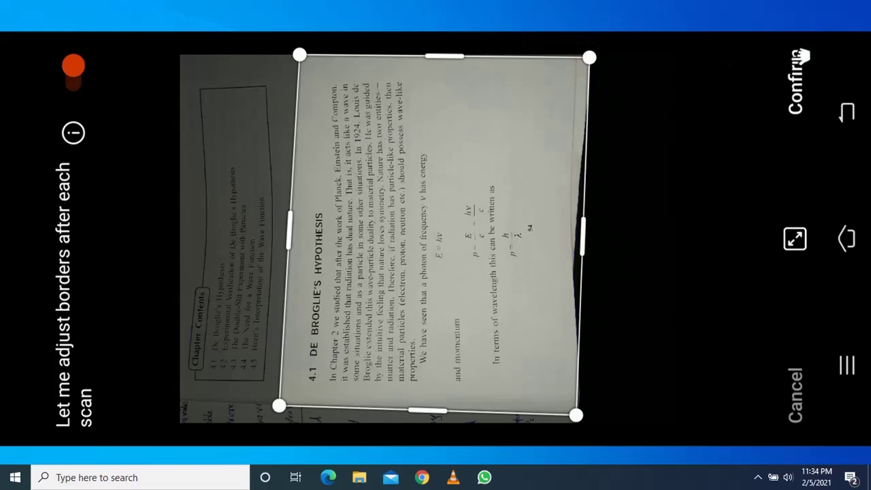
{"action": "left_click", "coordinate": [812, 81]}
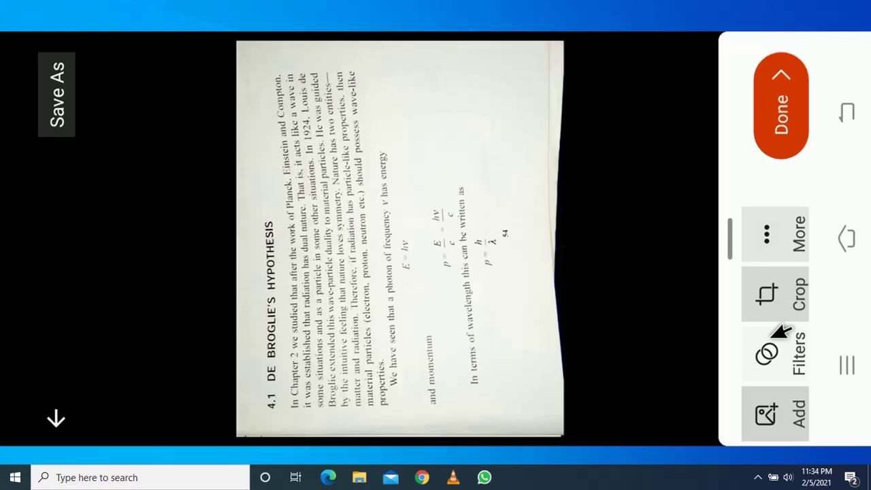
Step: Apply the B&W filter to the scanned page
{"action": "left_click", "coordinate": [796, 354]}
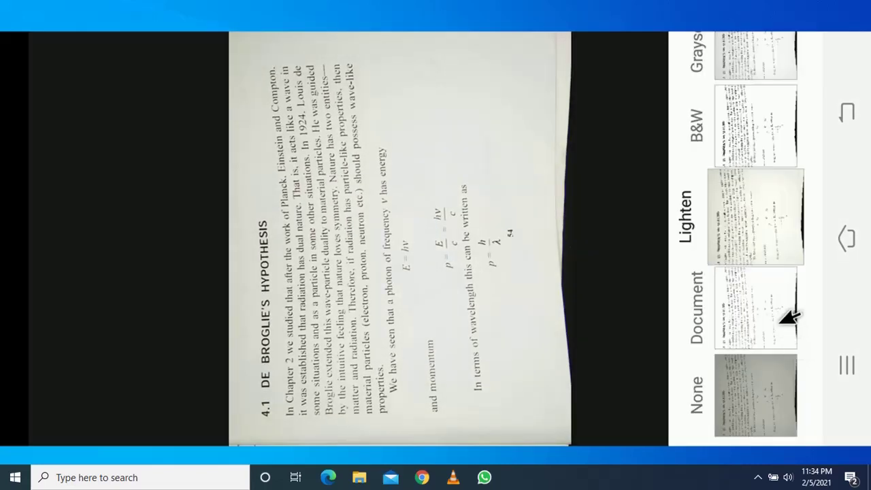
{"action": "left_click", "coordinate": [771, 126]}
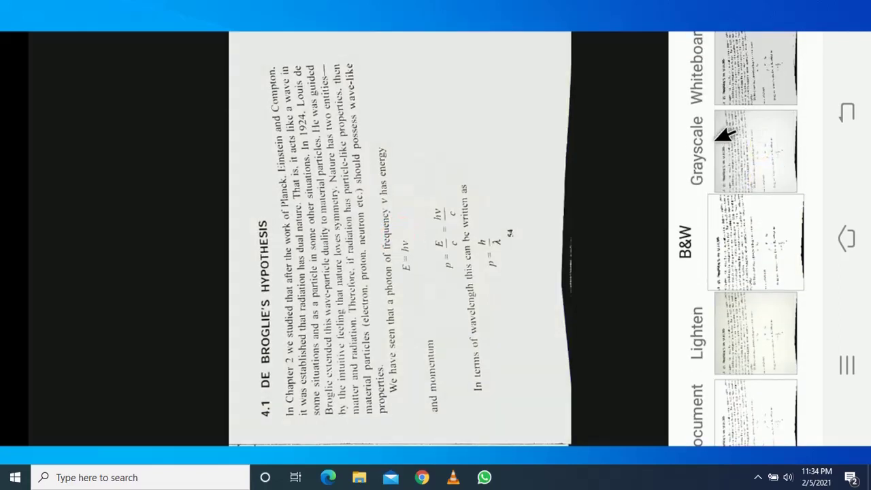
{"action": "left_click", "coordinate": [850, 108]}
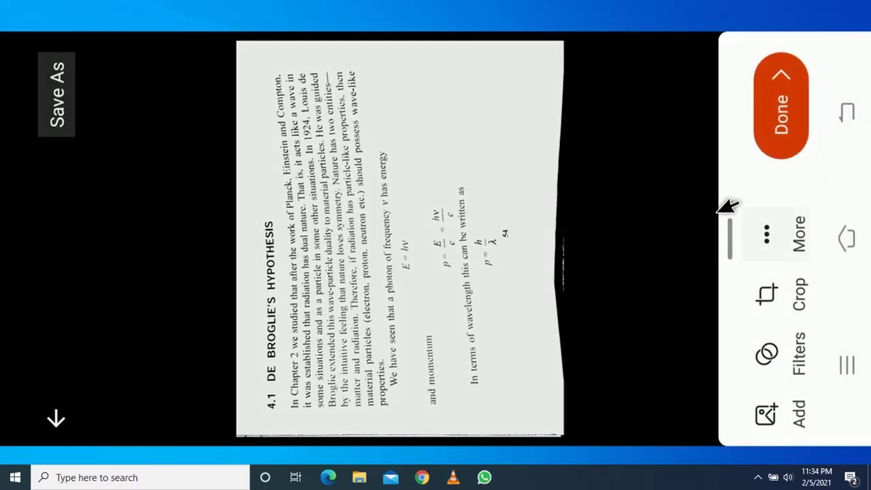
Step: Change the Save As format from Image to PDF
{"action": "left_click", "coordinate": [60, 115]}
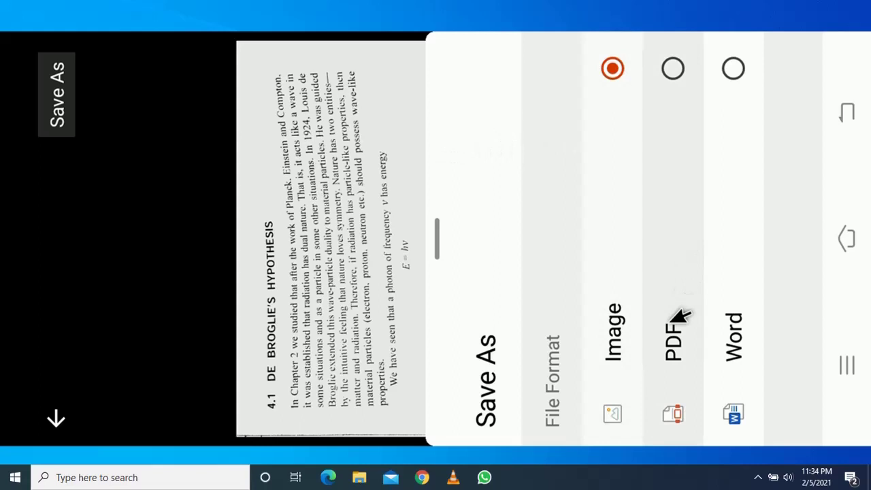
{"action": "left_click", "coordinate": [674, 67]}
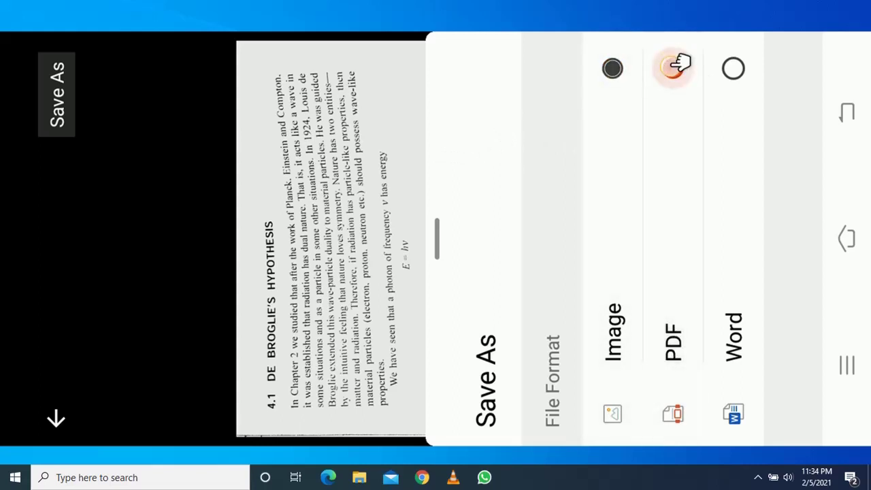
{"action": "left_click", "coordinate": [851, 109]}
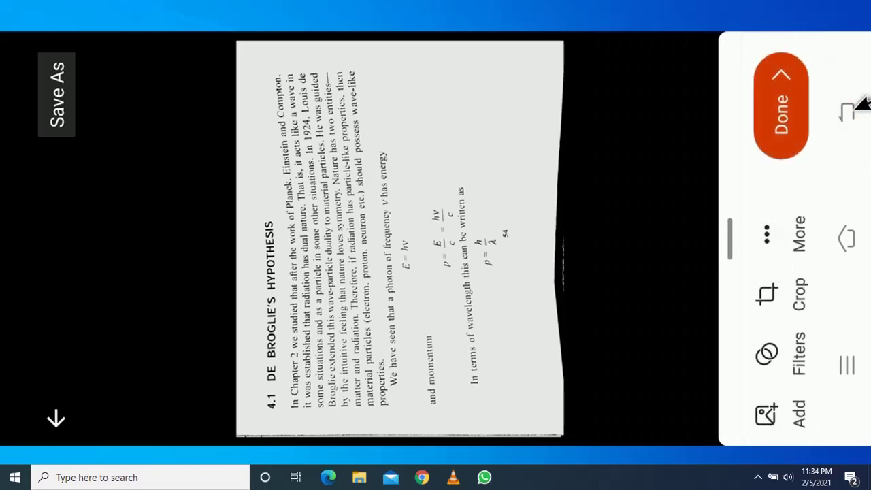
Step: Finish the scan and start saving a copy to This device > Download
{"action": "left_click", "coordinate": [802, 97]}
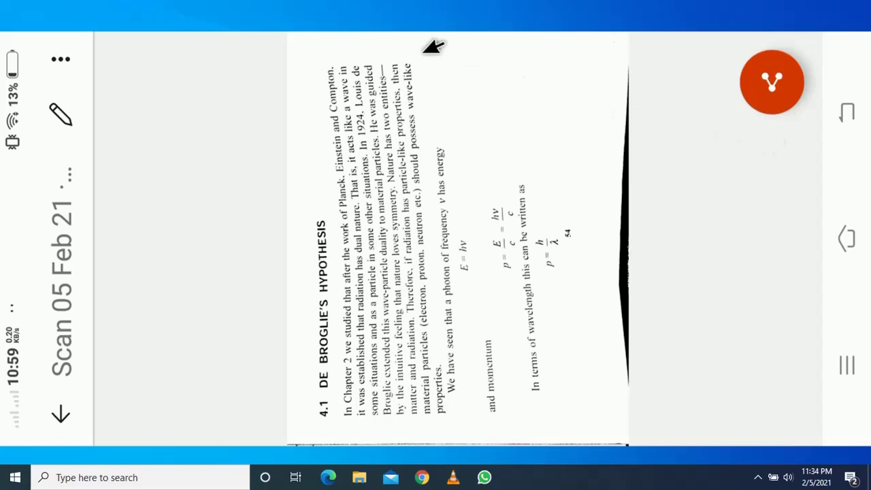
{"action": "left_click", "coordinate": [59, 58]}
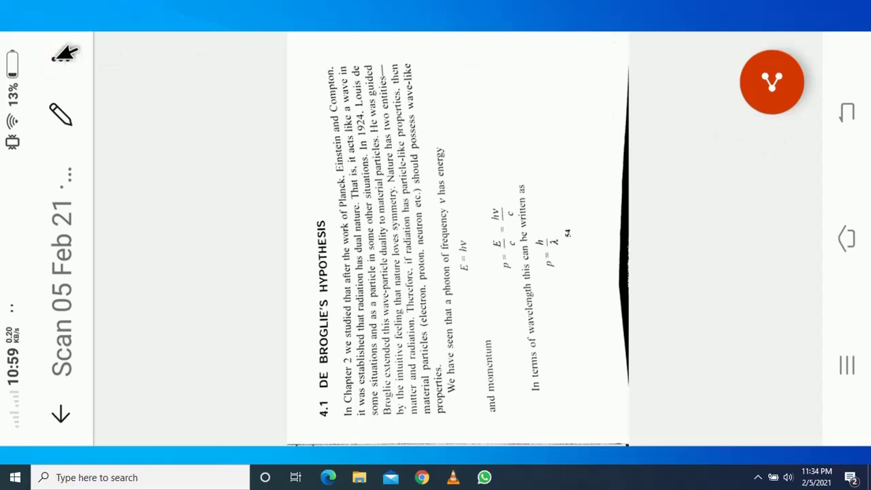
{"action": "left_click", "coordinate": [61, 54]}
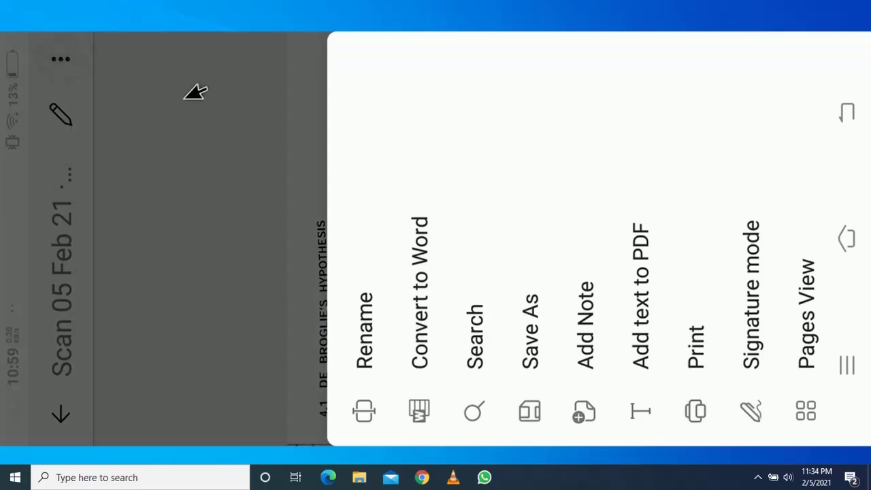
{"action": "left_click", "coordinate": [542, 326]}
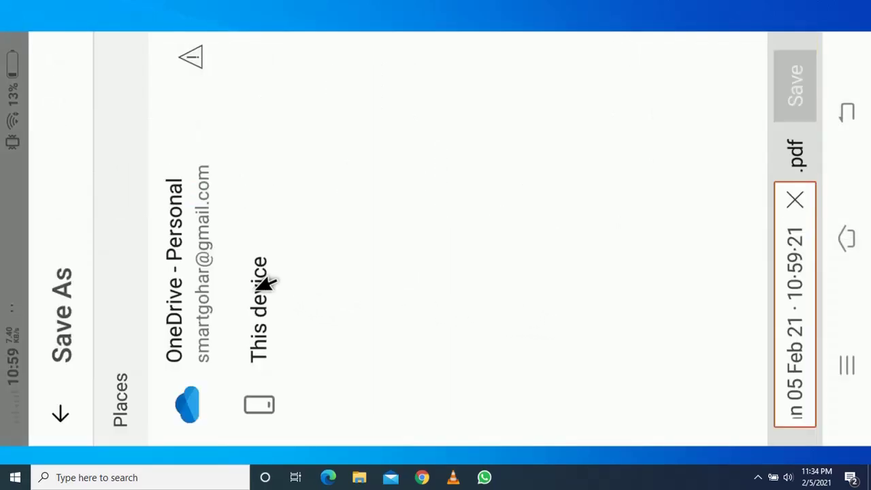
{"action": "left_click", "coordinate": [259, 283]}
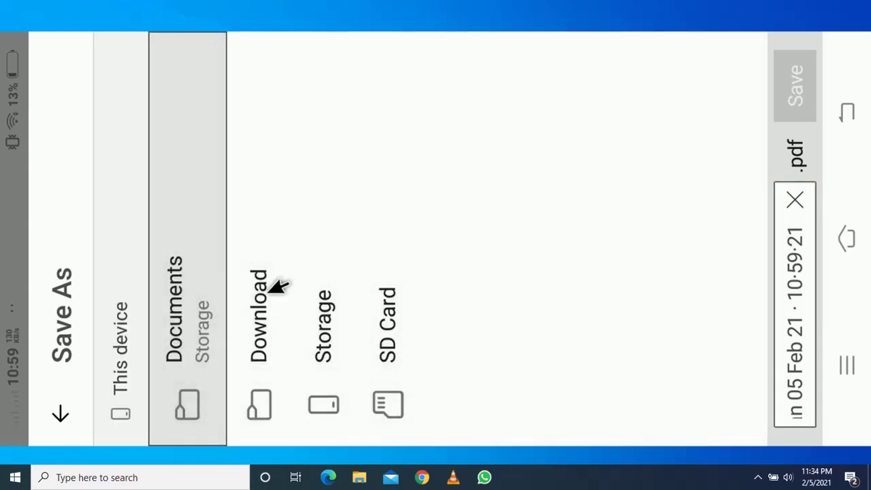
{"action": "left_click", "coordinate": [273, 286]}
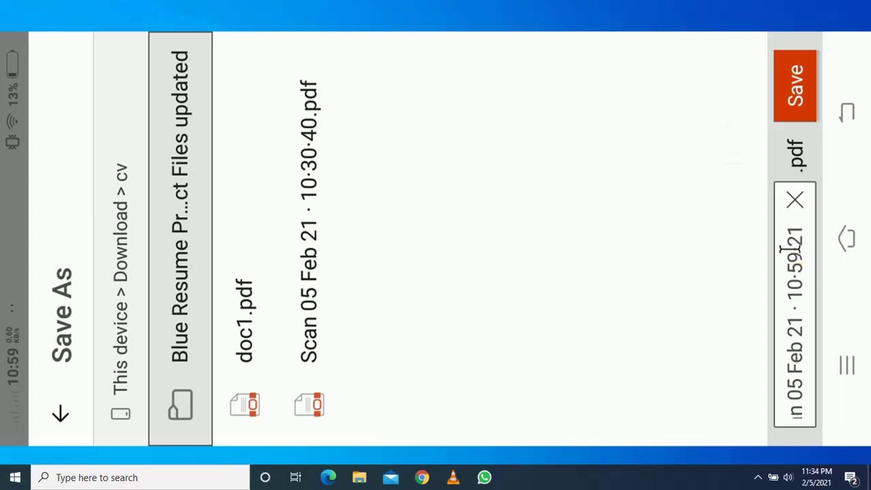
Step: Clear the default Scan file name
{"action": "left_click", "coordinate": [791, 286]}
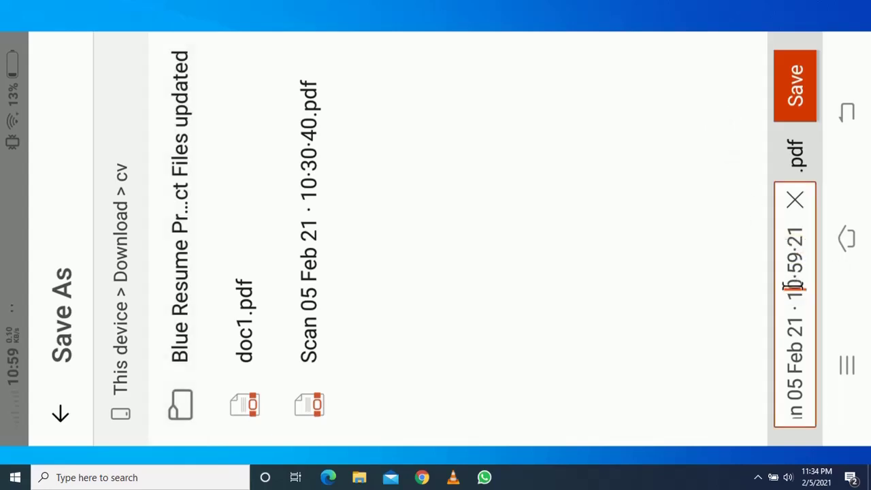
{"action": "left_click", "coordinate": [783, 288]}
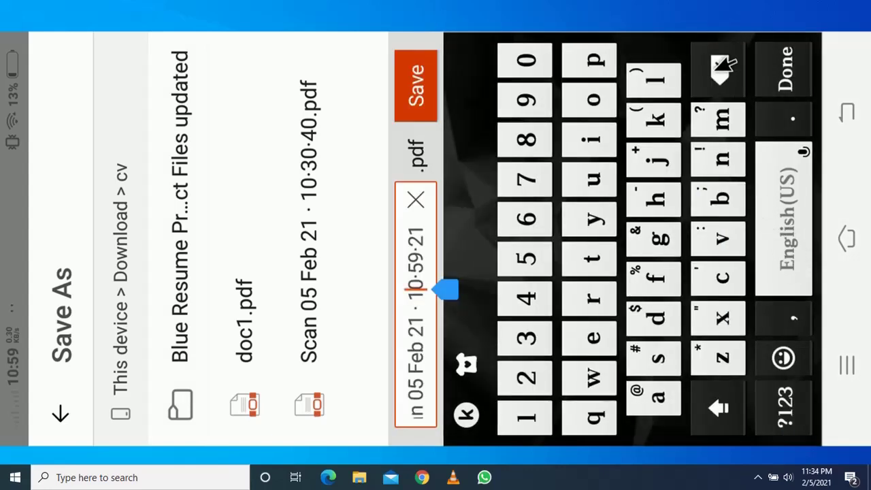
{"action": "left_click", "coordinate": [720, 67]}
{"action": "left_click", "coordinate": [723, 64]}
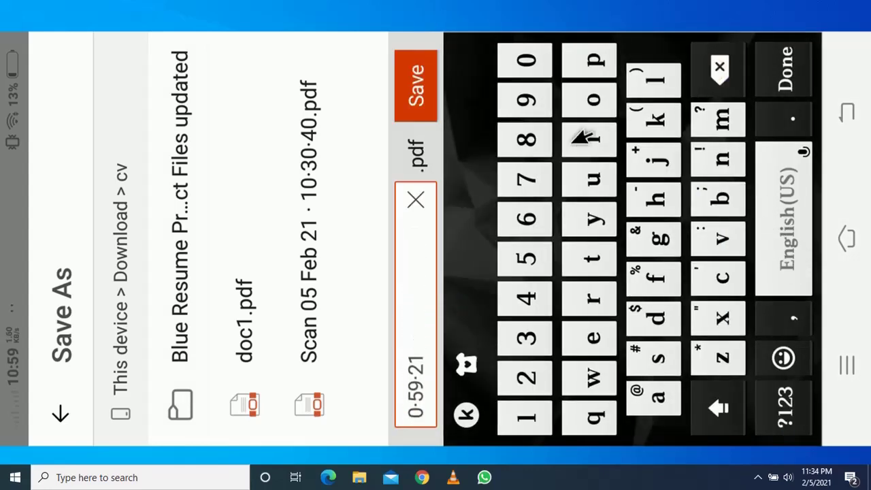
{"action": "left_click", "coordinate": [722, 72]}
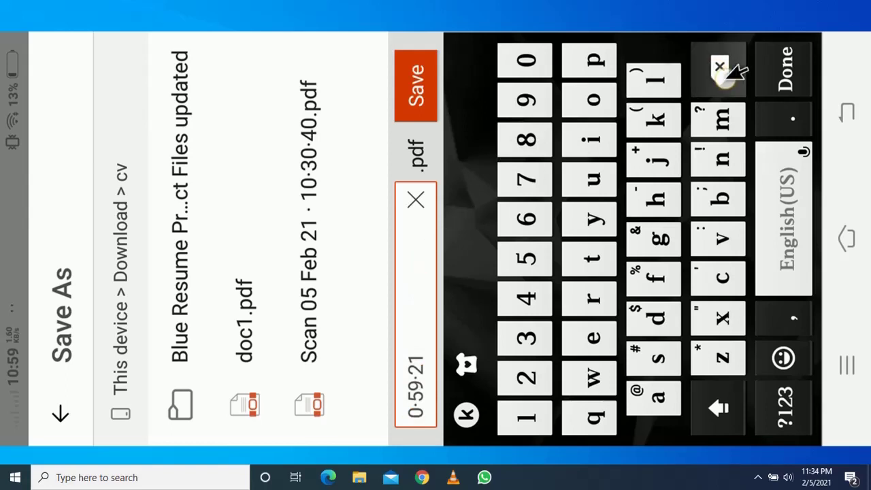
{"action": "left_click", "coordinate": [422, 314]}
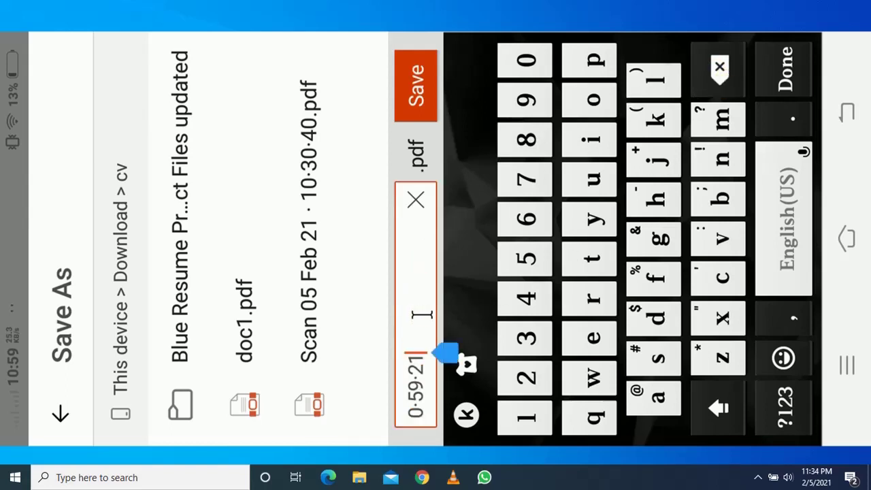
{"action": "left_click", "coordinate": [720, 68]}
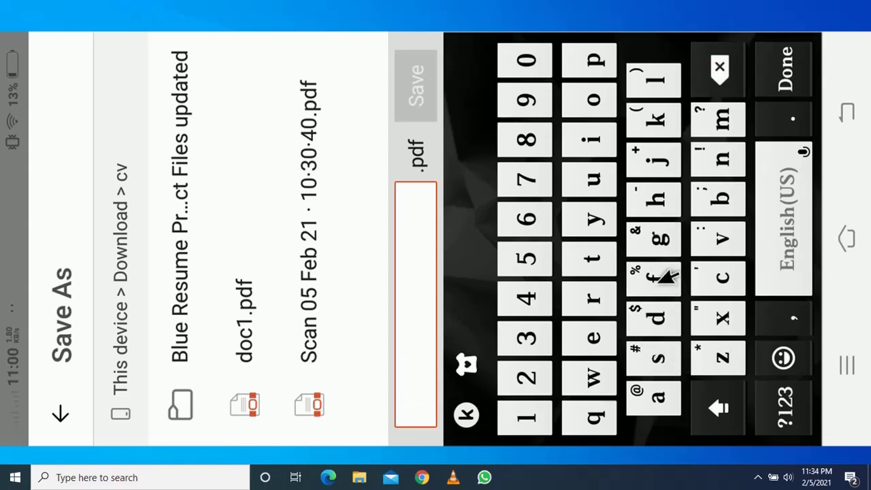
Step: Name the PDF 'doc photo' and save it
{"action": "left_click", "coordinate": [658, 316]}
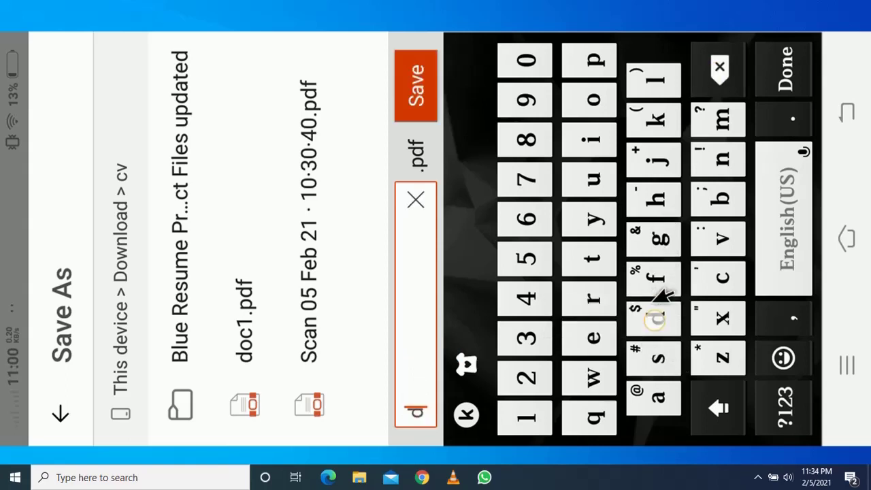
{"action": "left_click", "coordinate": [594, 101]}
{"action": "left_click", "coordinate": [723, 273]}
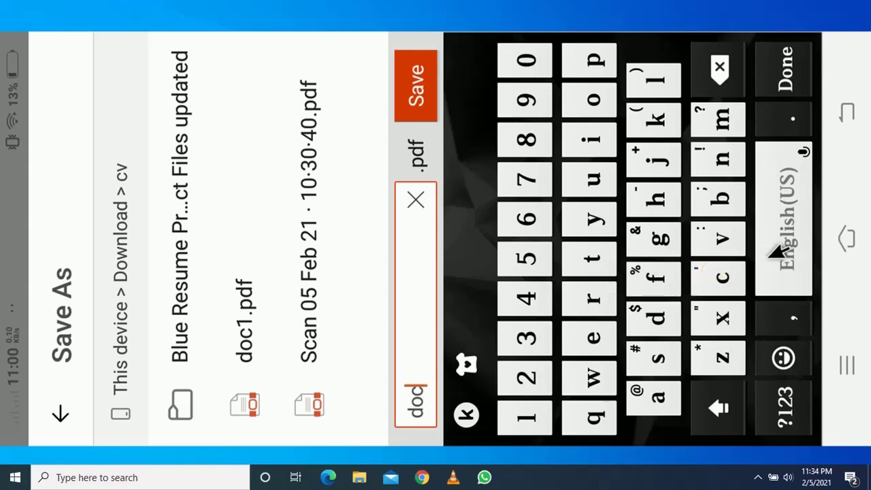
{"action": "left_click", "coordinate": [779, 252]}
{"action": "left_click", "coordinate": [602, 60]}
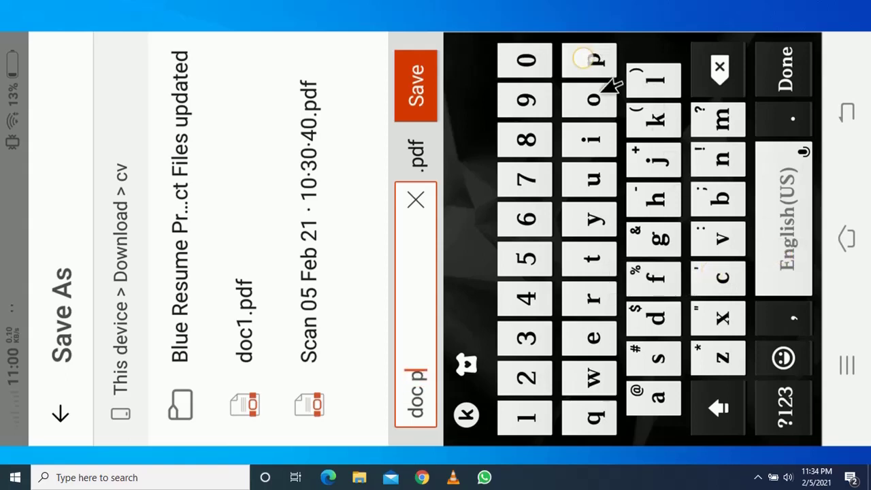
{"action": "left_click", "coordinate": [655, 197]}
{"action": "left_click", "coordinate": [593, 101]}
{"action": "left_click", "coordinate": [594, 253]}
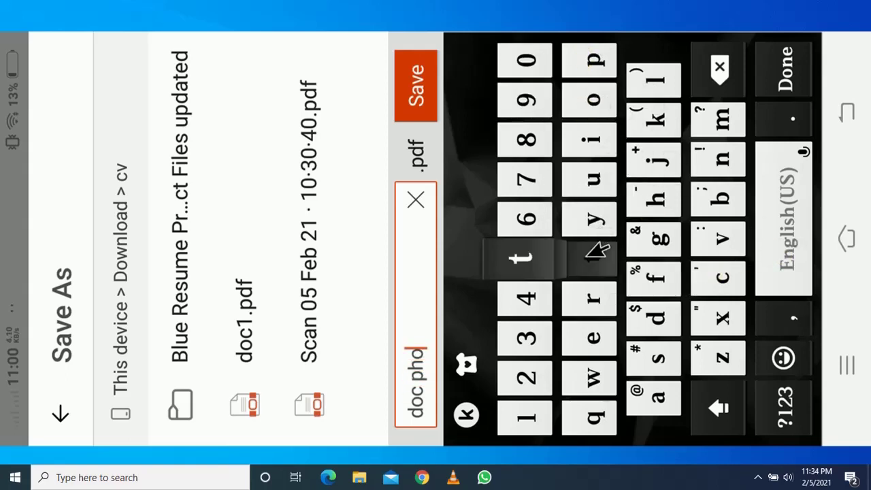
{"action": "left_click", "coordinate": [578, 114]}
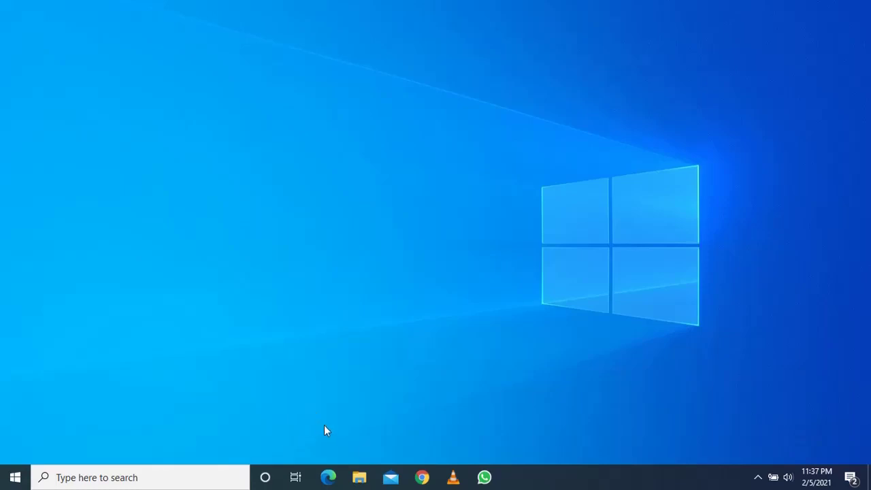
Step: Search 'wo' from the taskbar and launch Word 2016 with a blank document
{"action": "left_click", "coordinate": [151, 480]}
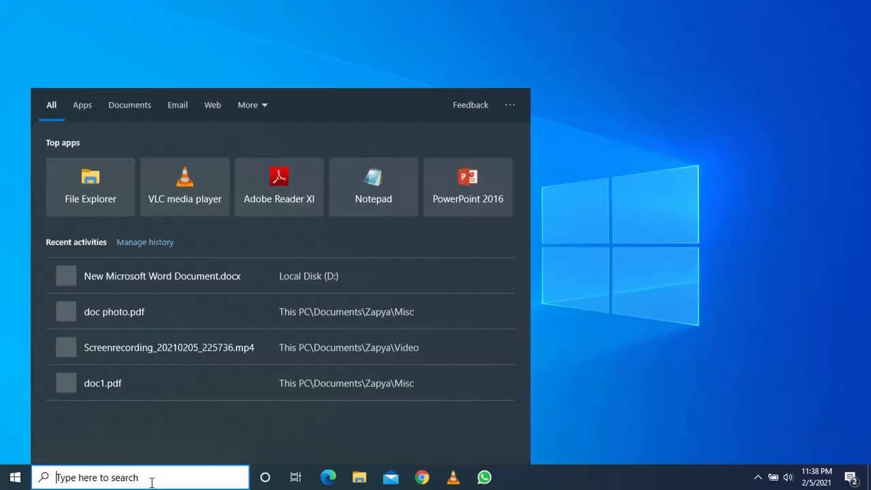
{"action": "type", "text": "wo"}
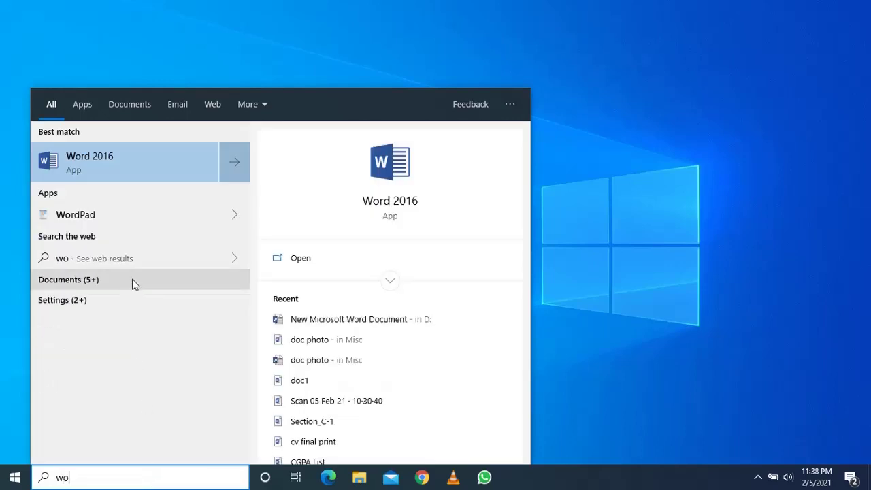
{"action": "left_click", "coordinate": [122, 161]}
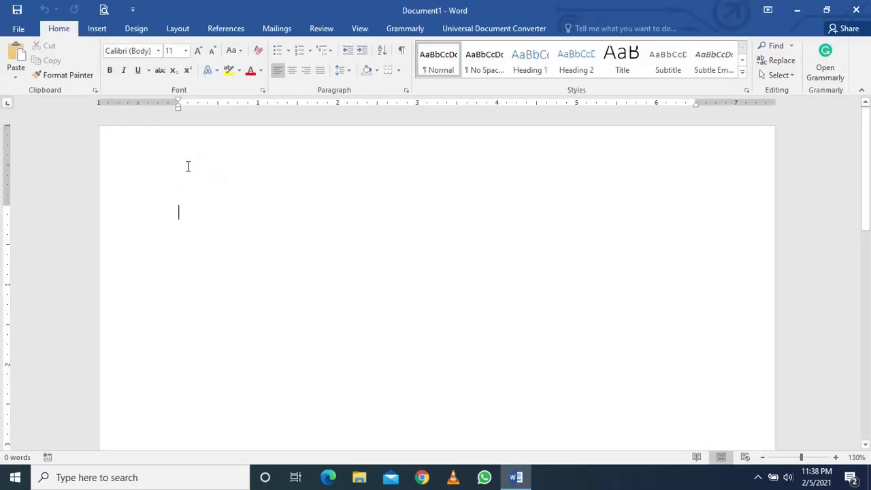
Step: Open the doc photo PDF from Word's recent files
{"action": "left_click", "coordinate": [18, 31]}
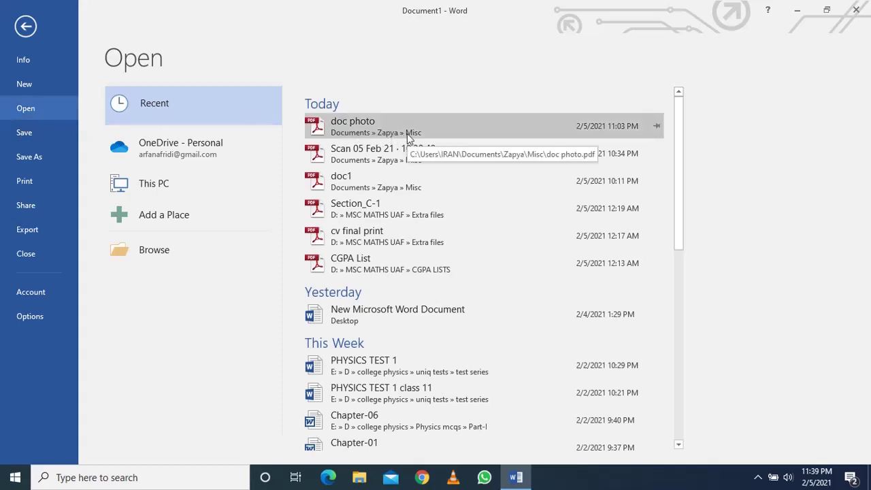
{"action": "left_click", "coordinate": [369, 126]}
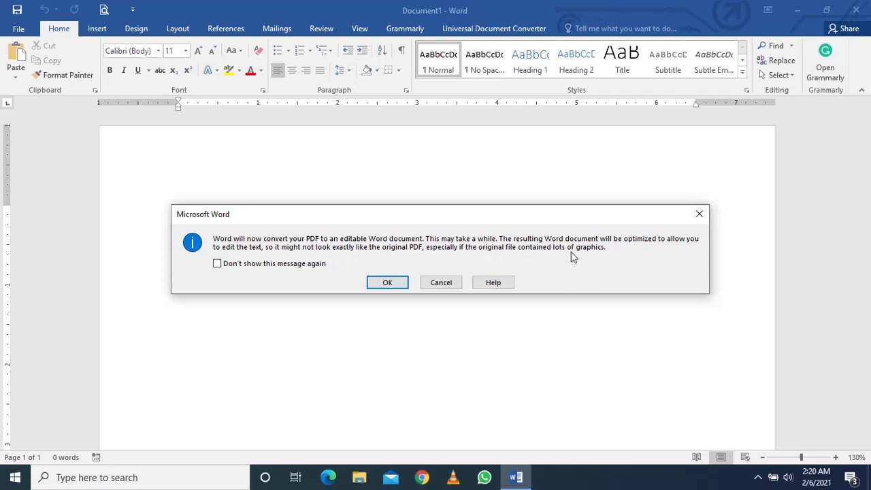
Step: Confirm the PDF conversion, then test-select 'material particles' and jump to the text's end
{"action": "left_click", "coordinate": [389, 284]}
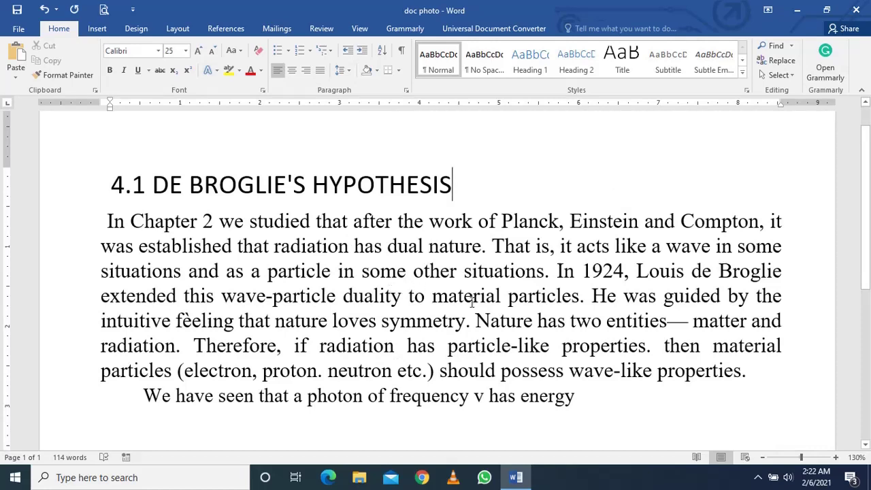
{"action": "left_click_drag", "start_coordinate": [432, 300], "coordinate": [578, 303]}
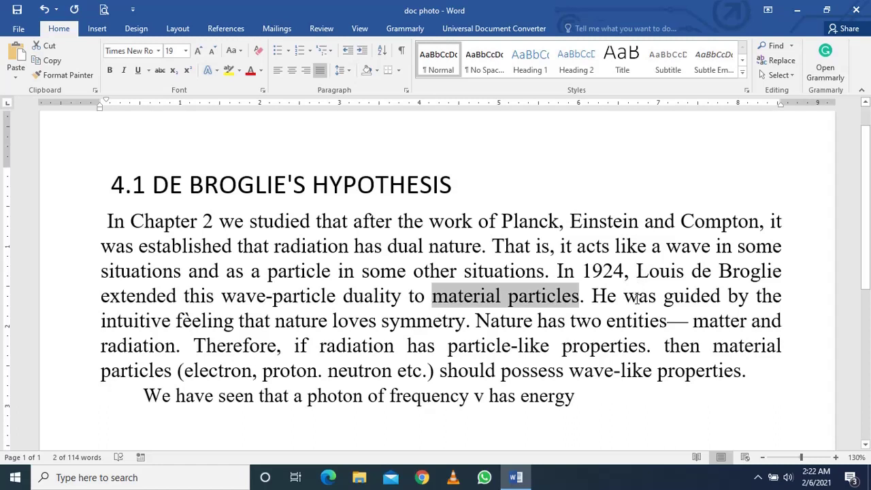
{"action": "left_click", "coordinate": [463, 320]}
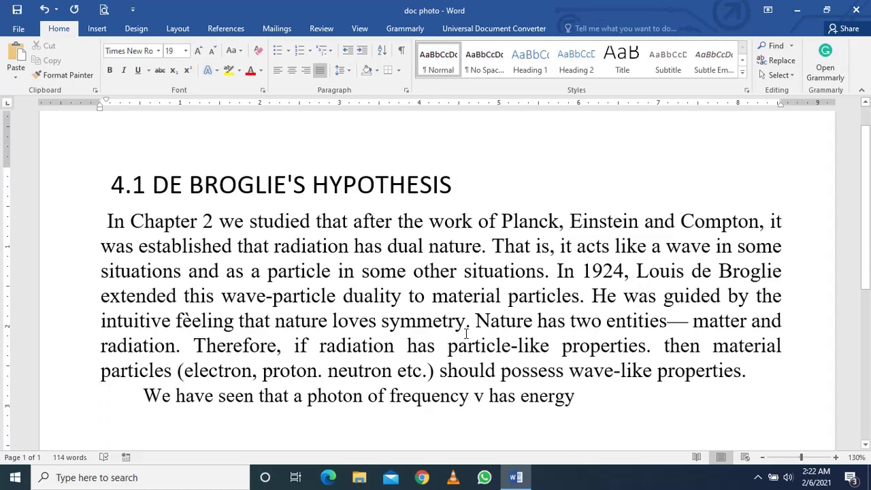
{"action": "key", "text": "ctrl+End"}
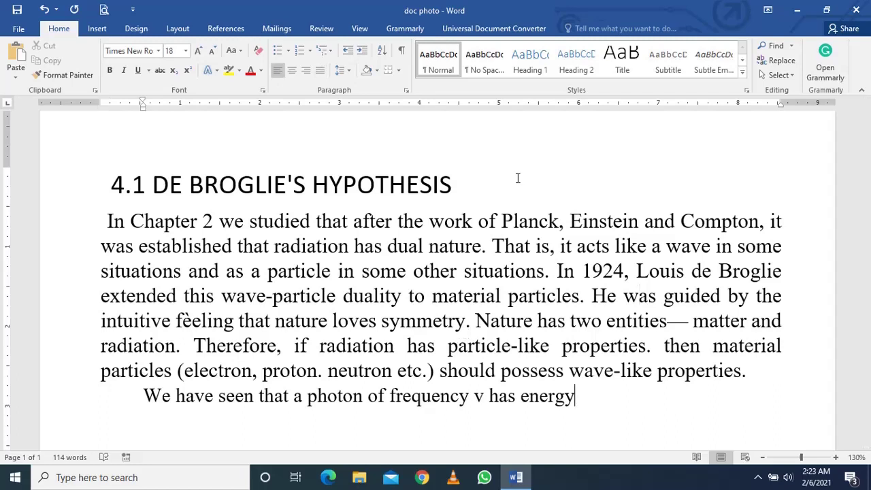